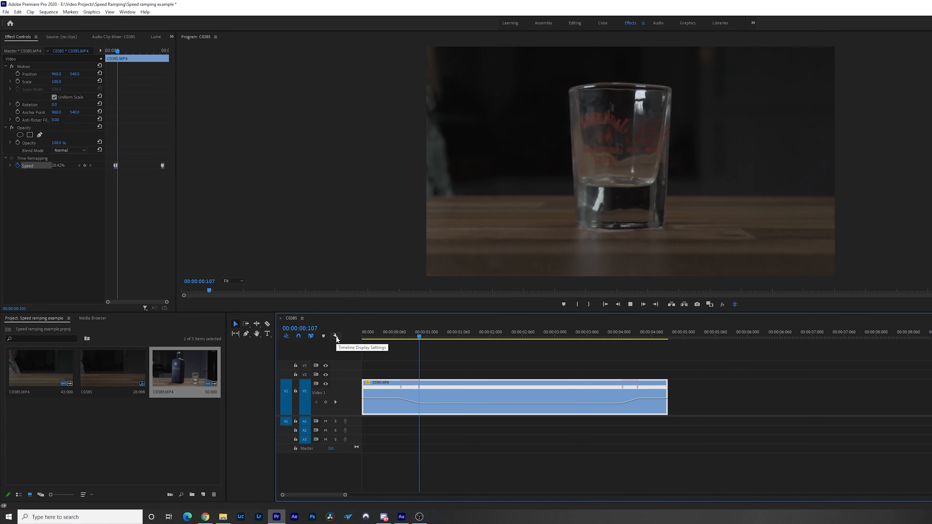
Step: Preview clip C0385.MP4 from near its start, then smooth its first speed transition with the ease handle
left_click(367, 334)
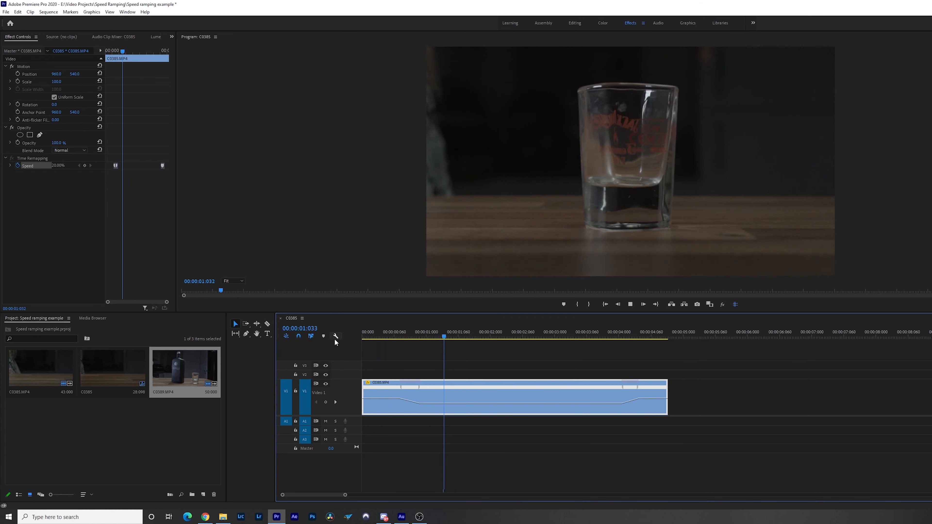
key("space")
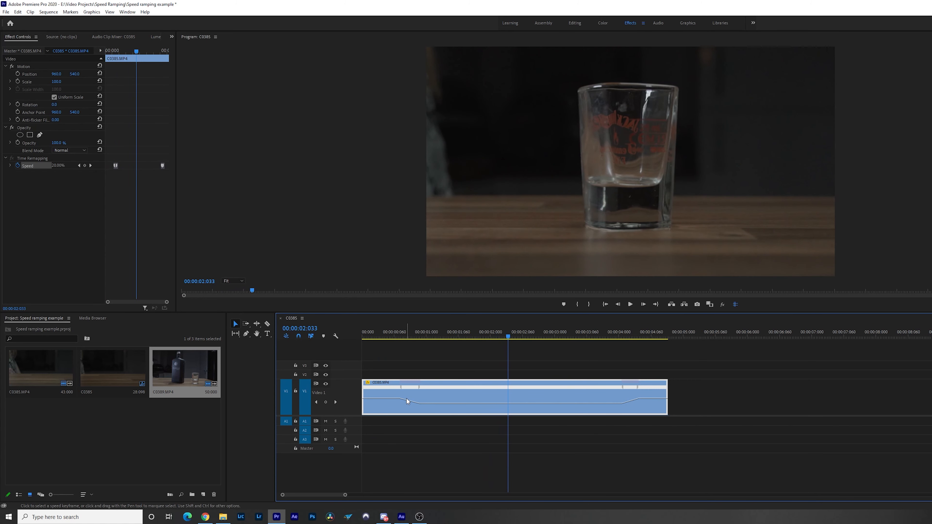
left_click(409, 400)
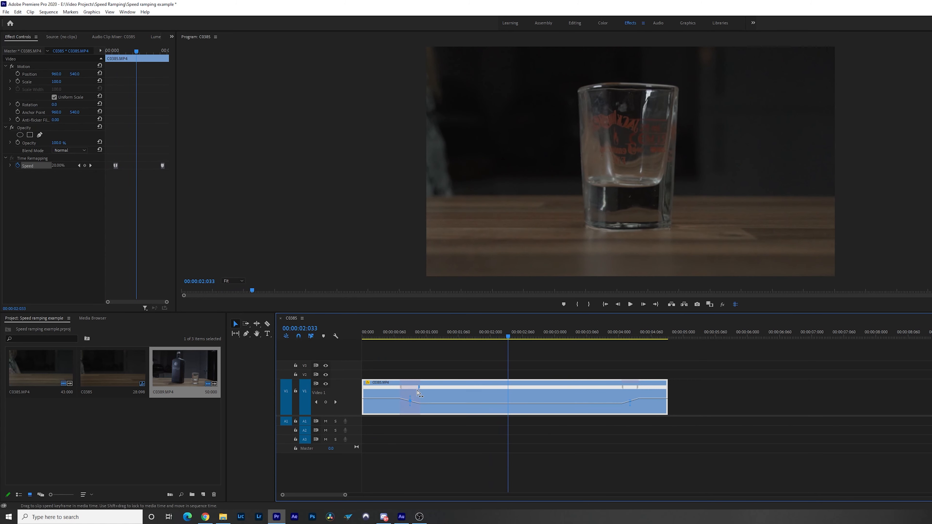
left_click(410, 399)
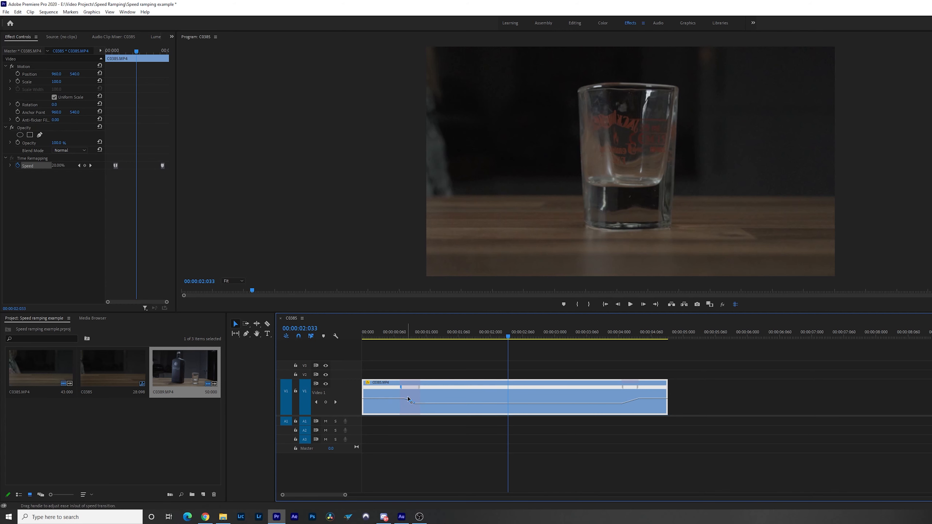
Step: Smooth the second speed transition of clip C0385.MP4 with its ease handle and slightly lengthen the ramp
left_click(637, 387)
left_click_drag(631, 399, 640, 399)
left_click_drag(638, 388, 643, 388)
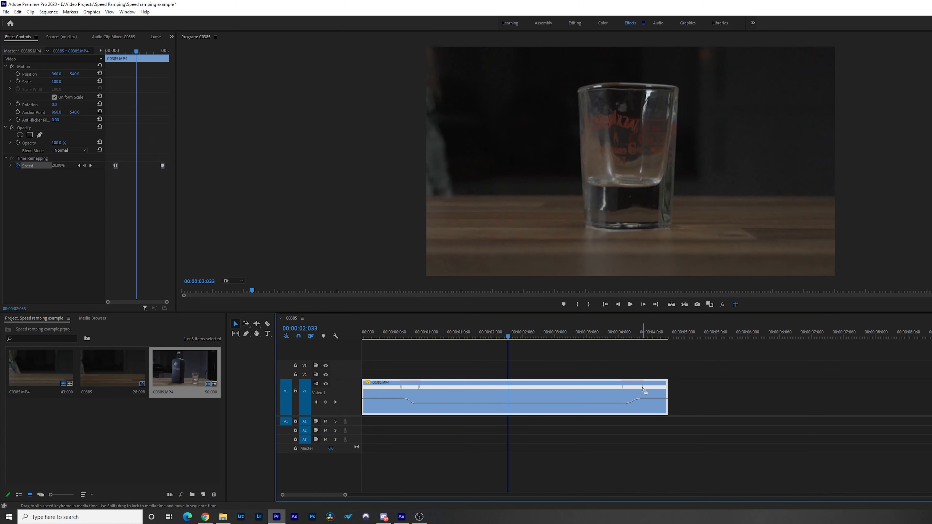
Step: Play the sequence from the beginning and replay the opening to check the smoothed speed ramps
key("Home")
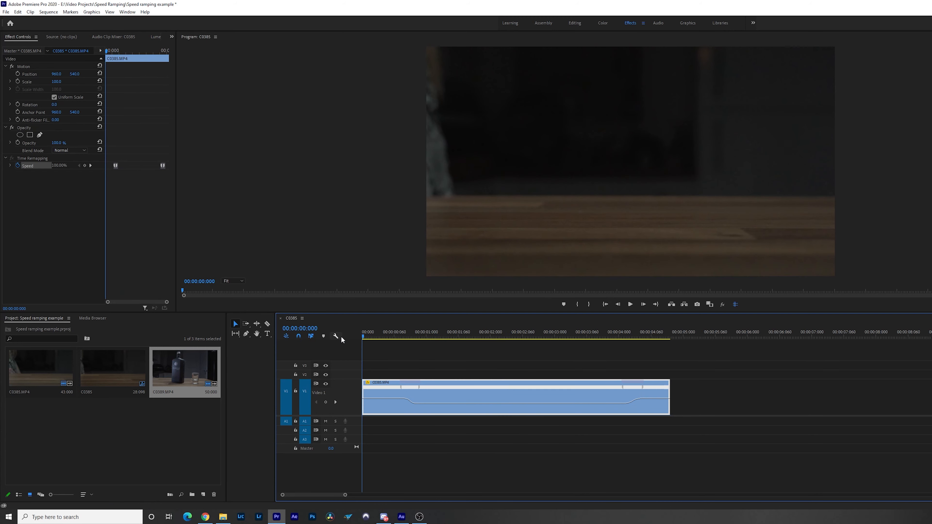
key("space")
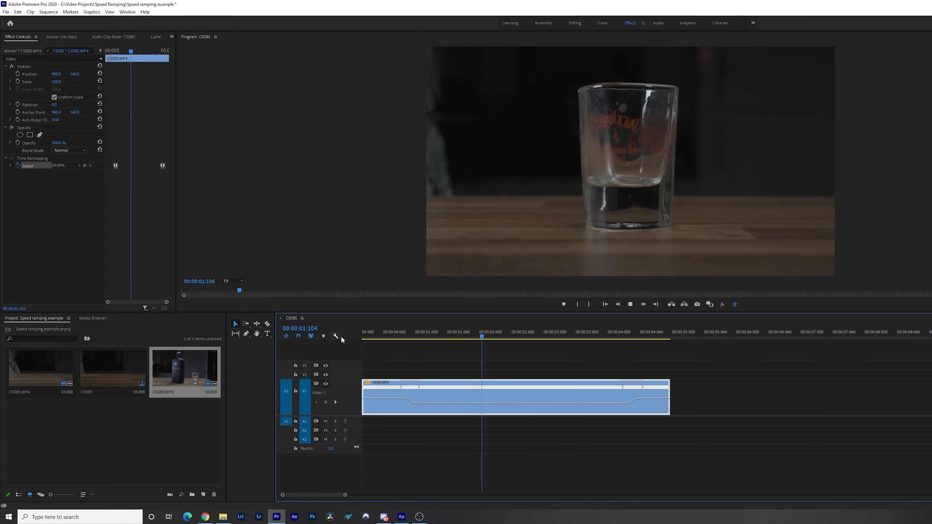
key("space")
left_click_drag(408, 342, 373, 344)
key("space")
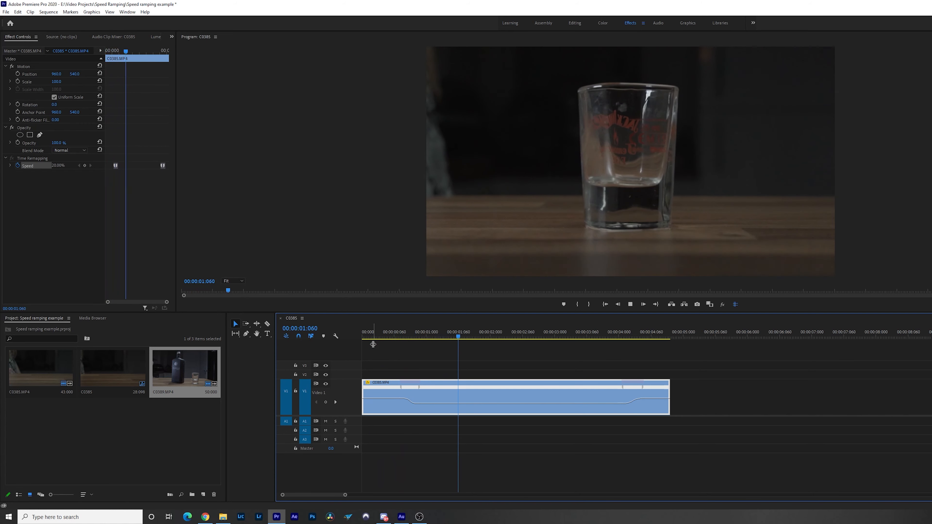
Step: Adjust the first speed keyframe of C0385.MP4 so its slow motion starts earlier, and play the clip from the beginning
mouse_move(401, 387)
left_mouse_down()
mouse_move(388, 387)
mouse_move(423, 389)
mouse_move(405, 388)
left_mouse_up()
key("Home")
key("space")
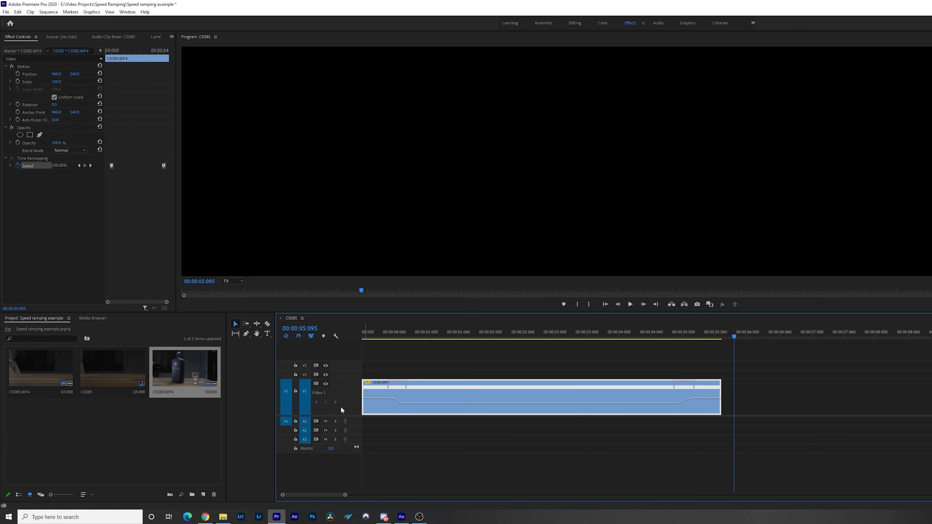
left_click(380, 337)
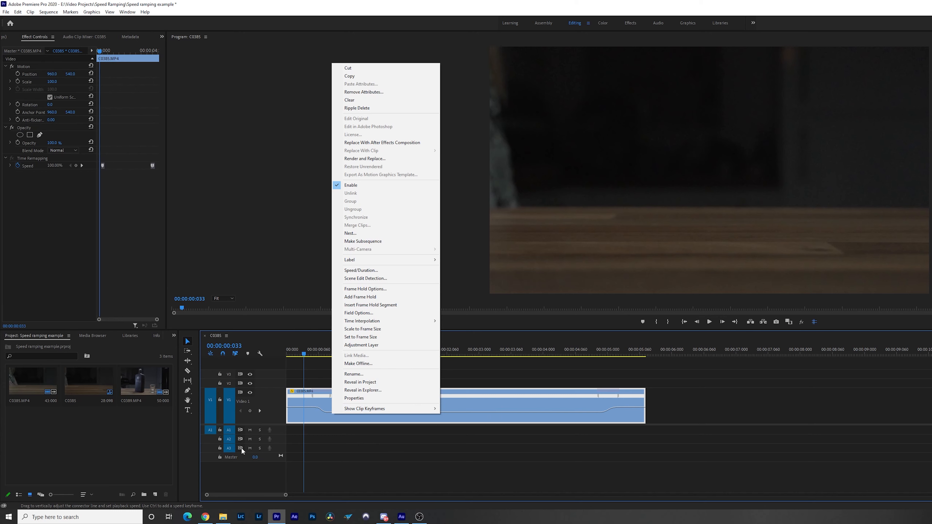
Step: Move clip C0389.MP4 on Video 1 so it directly follows the end of the first clip
left_click(190, 462)
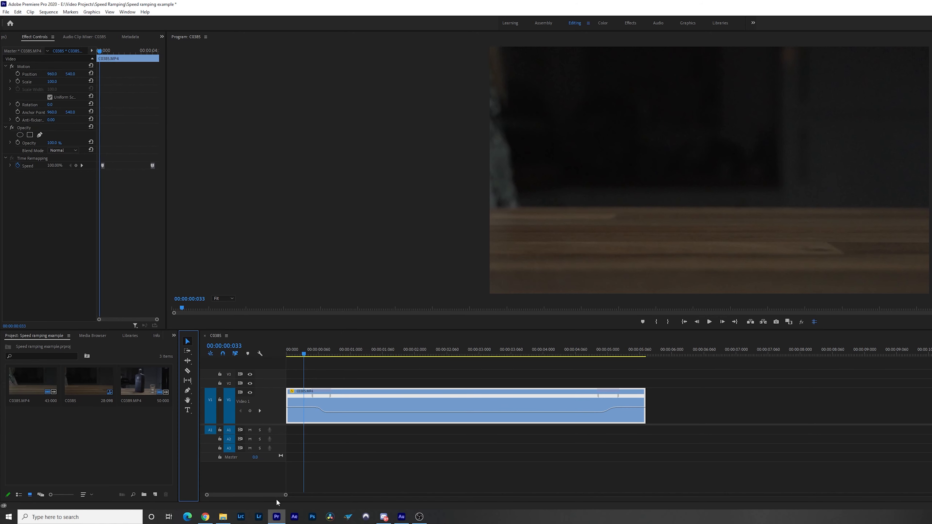
left_click_drag(286, 495, 395, 495)
left_click_drag(587, 419, 440, 426)
left_click_drag(396, 495, 363, 495)
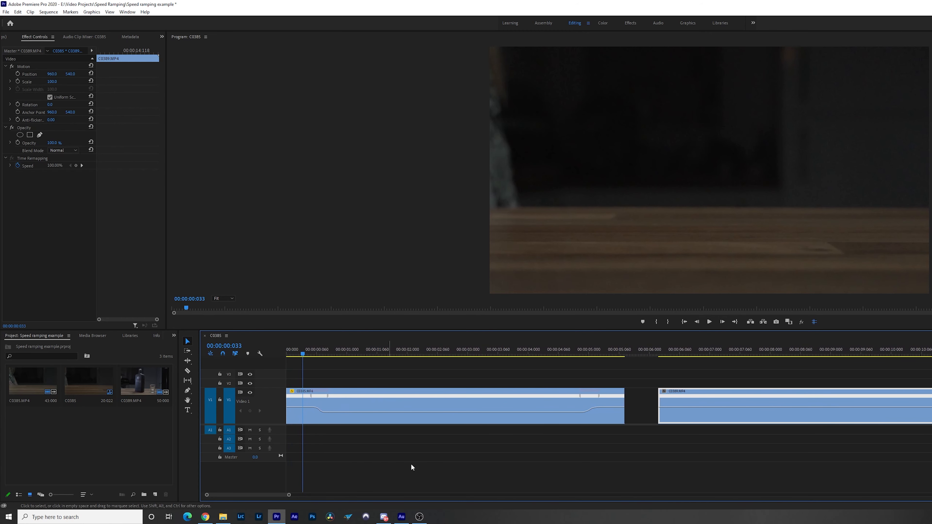
left_click_drag(719, 406, 682, 407)
Step: Add Time Remapping speed keyframes to C0389.MP4 at 00:00:06:009, 00:00:07:102 and 00:00:10:043
left_click_drag(523, 355, 655, 352)
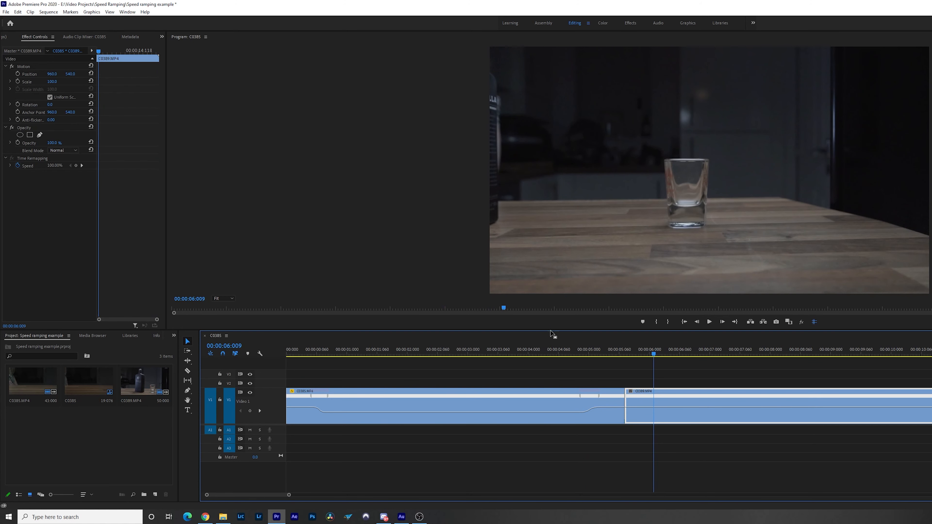
left_click(76, 166)
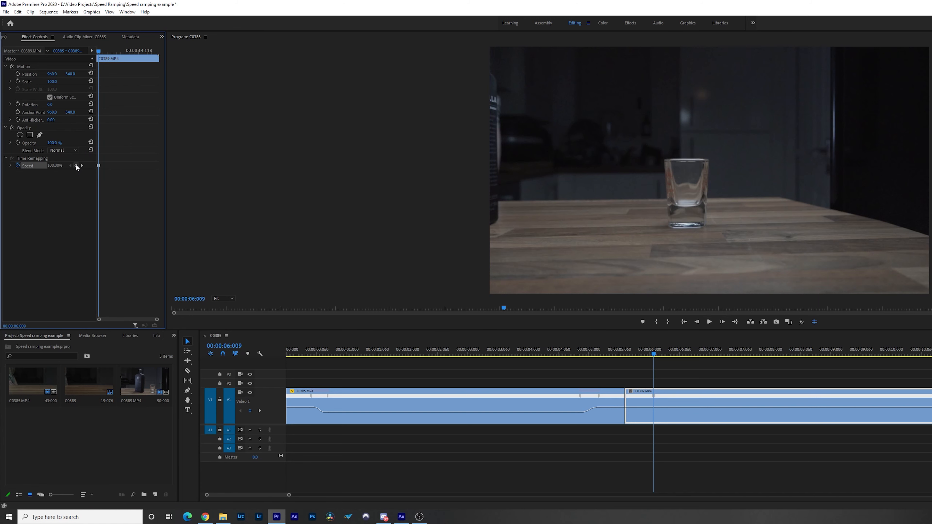
left_click_drag(654, 355, 761, 353)
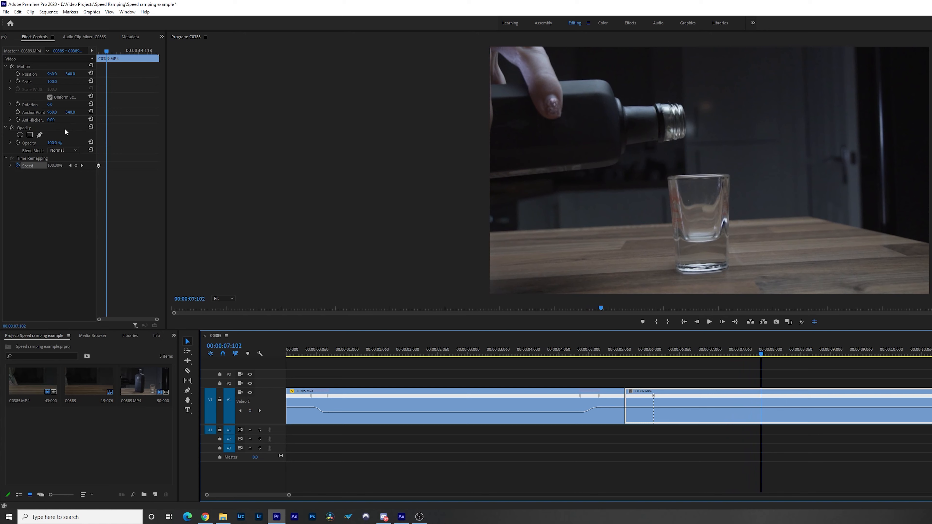
left_click(76, 165)
left_click(764, 354)
left_click_drag(766, 354, 913, 355)
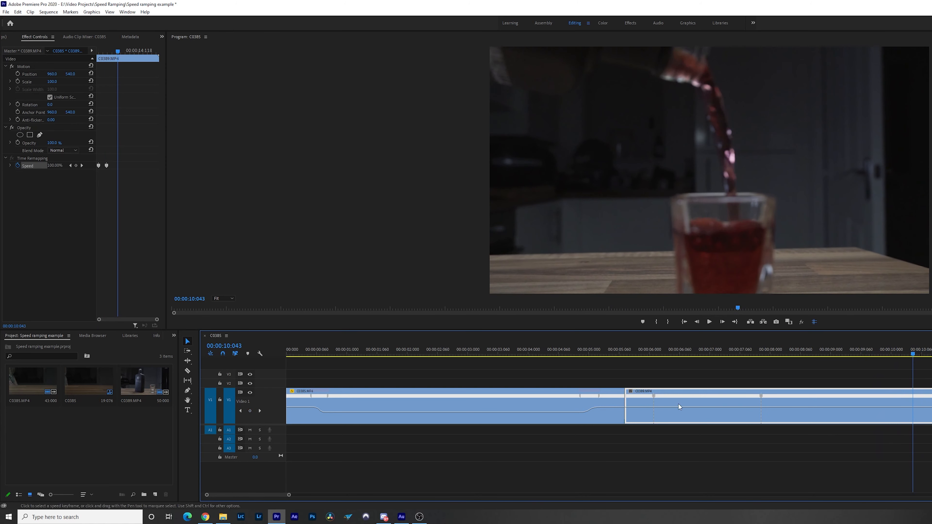
left_click(76, 165)
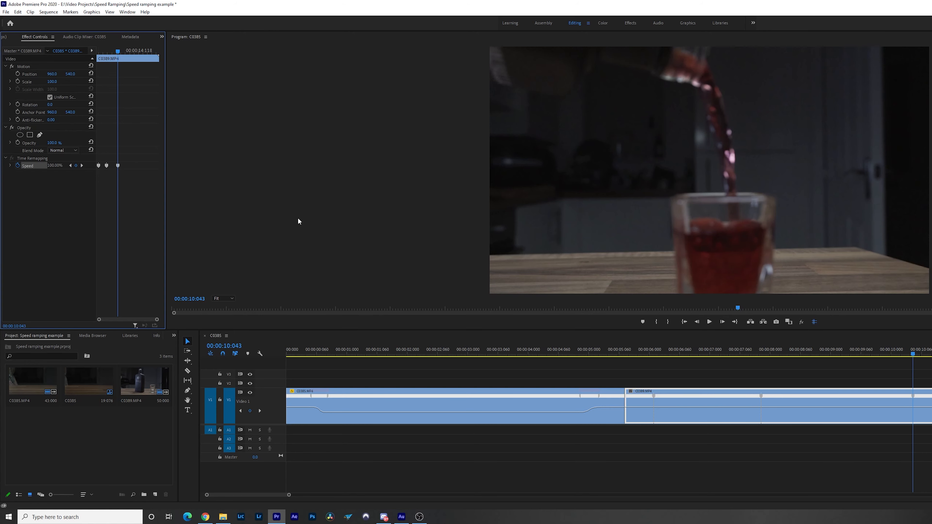
Step: Raise the speed between the first two keyframes of C0389.MP4 to 200% and play the section
mouse_move(686, 355)
left_mouse_down()
mouse_move(624, 355)
mouse_move(684, 355)
left_mouse_up()
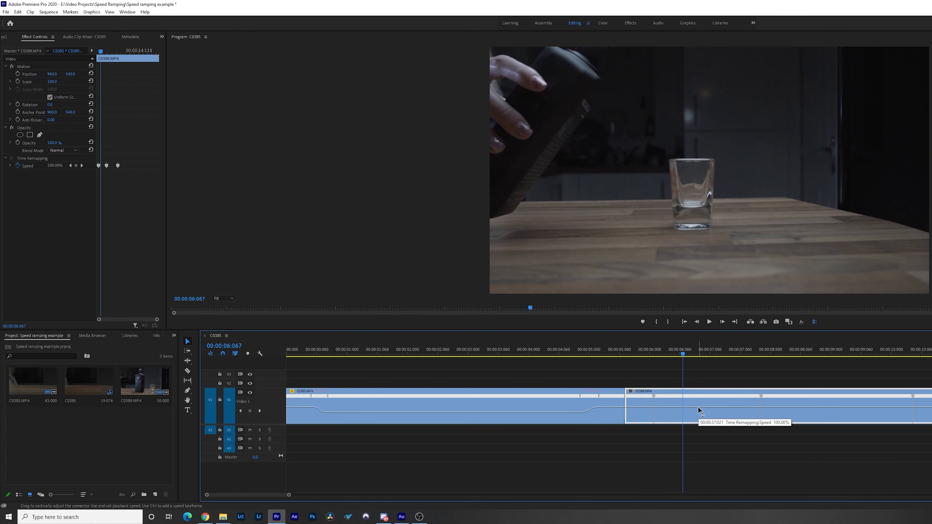
left_click_drag(697, 406, 697, 402)
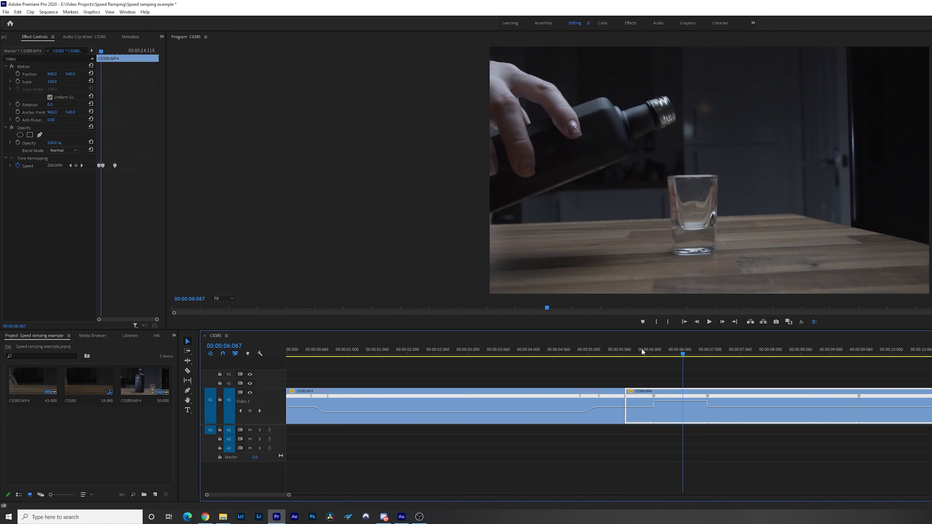
left_click(634, 349)
key("space")
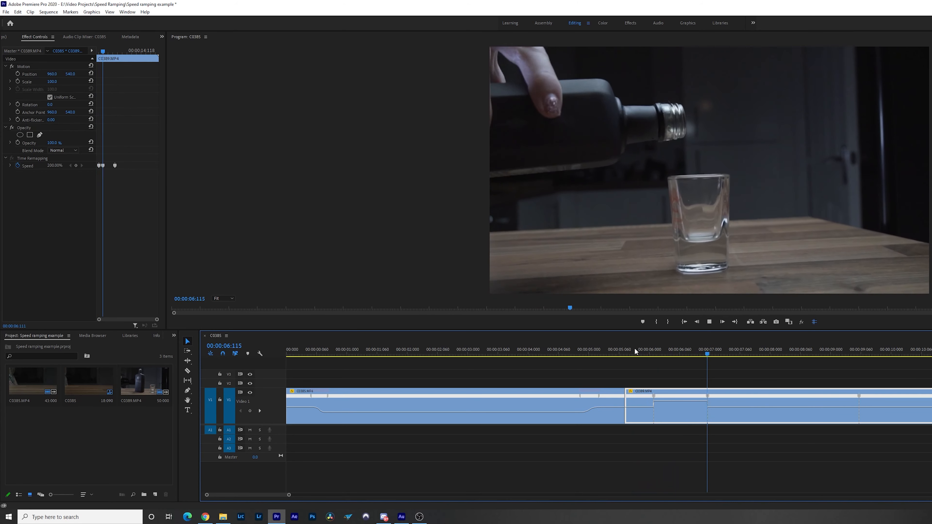
key("space")
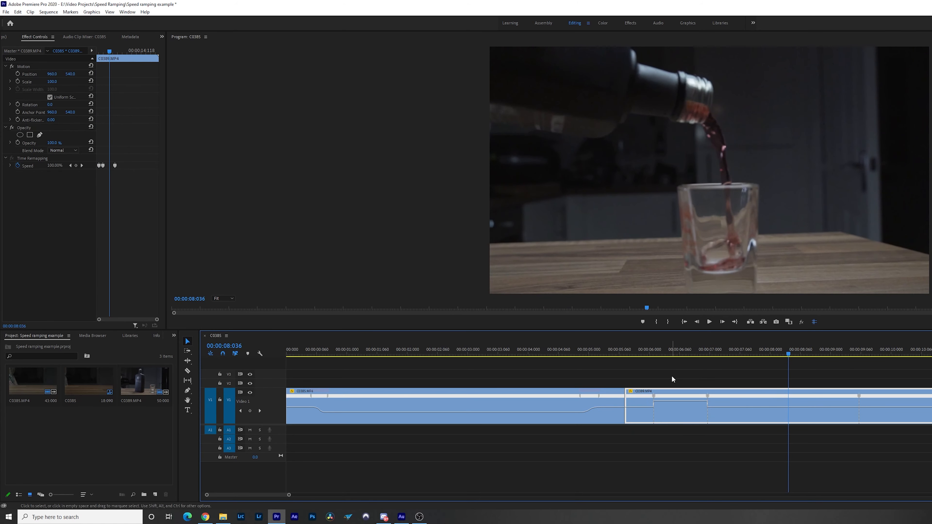
Step: Increase the speed between the first two keyframes of C0389.MP4 to 300% and play the section twice
left_click_drag(675, 400, 674, 395)
left_click_drag(675, 395, 675, 400)
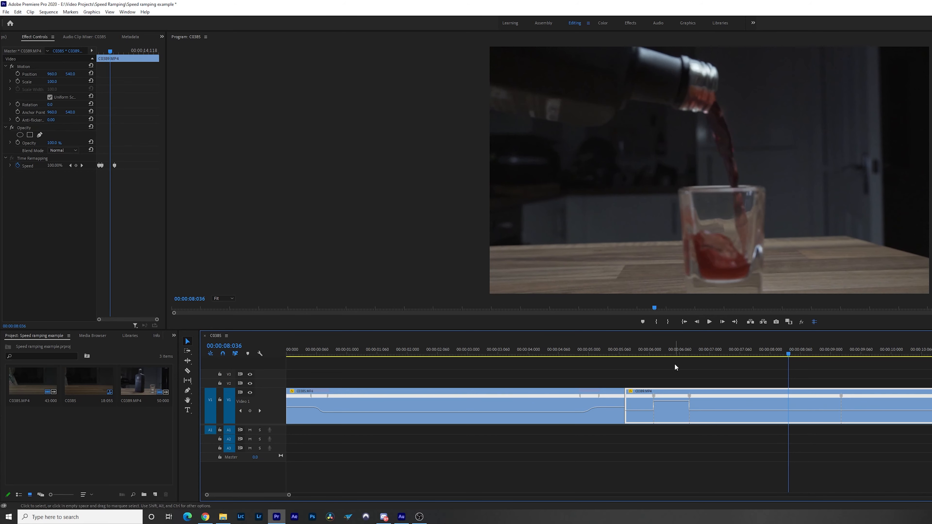
left_click(639, 351)
key("space")
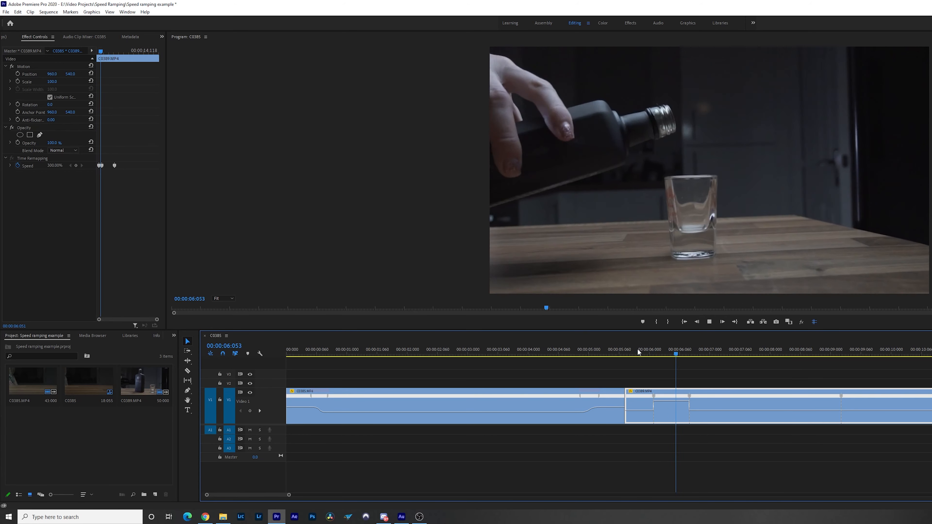
key("space")
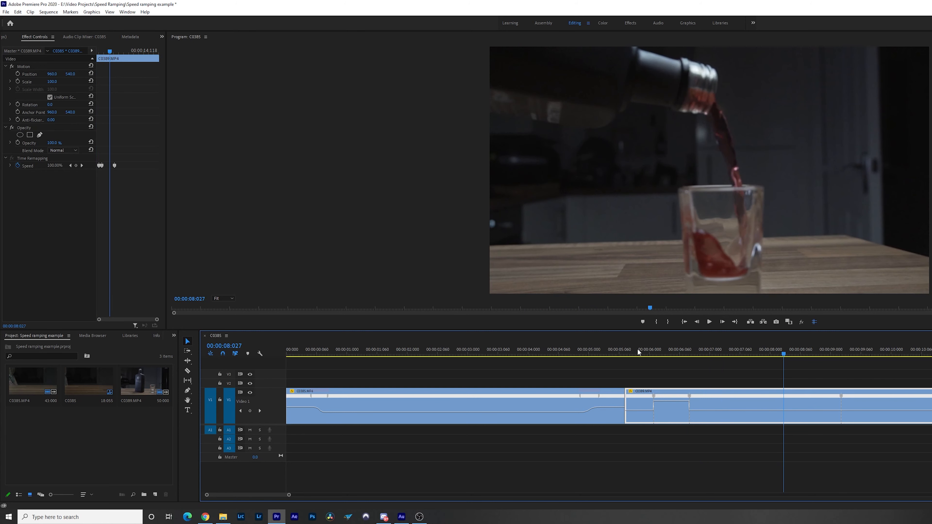
left_click(630, 353)
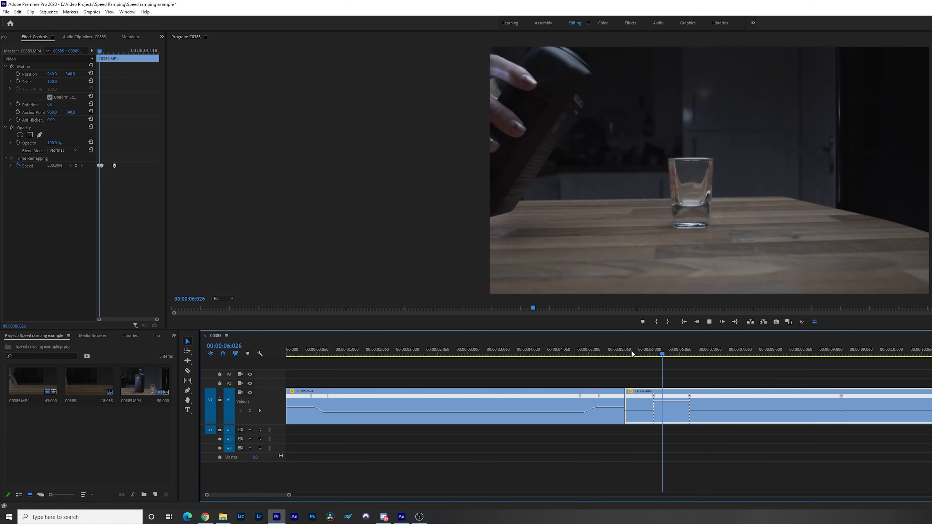
key("space")
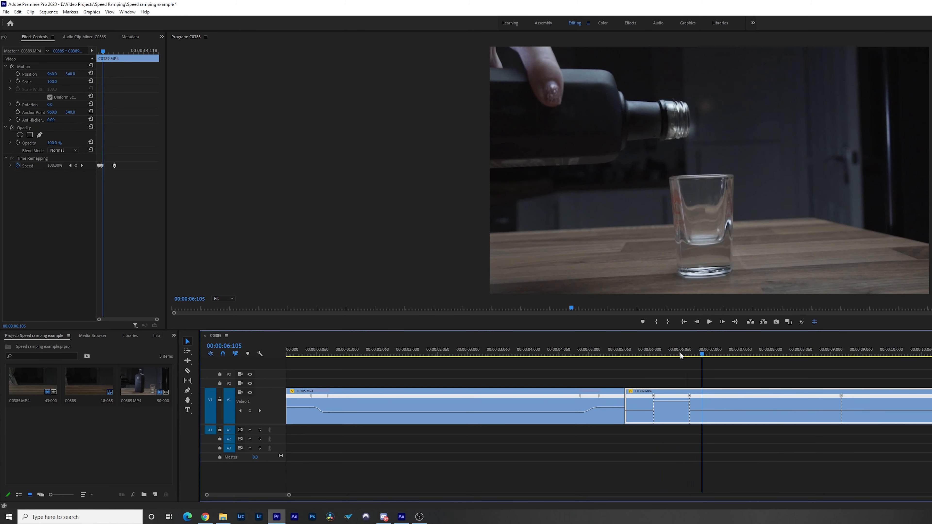
Step: Increase the speed between the first two keyframes of C0389.MP4 to about 499% and play the section
left_click_drag(671, 402, 671, 401)
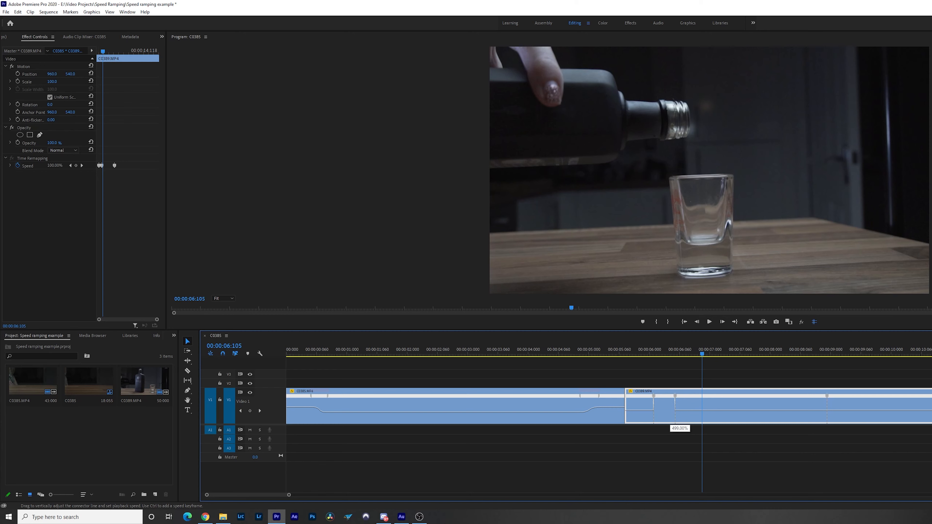
left_click_drag(664, 401, 632, 314)
key("space")
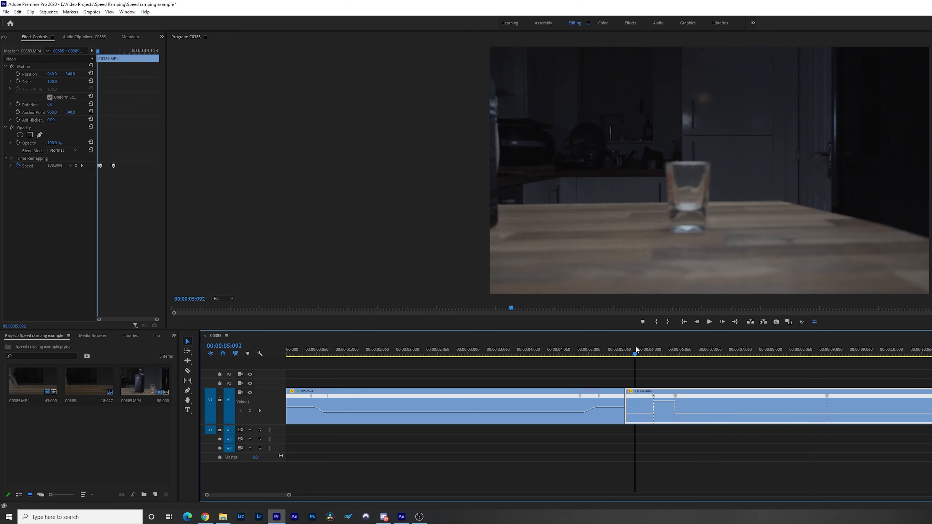
key("space")
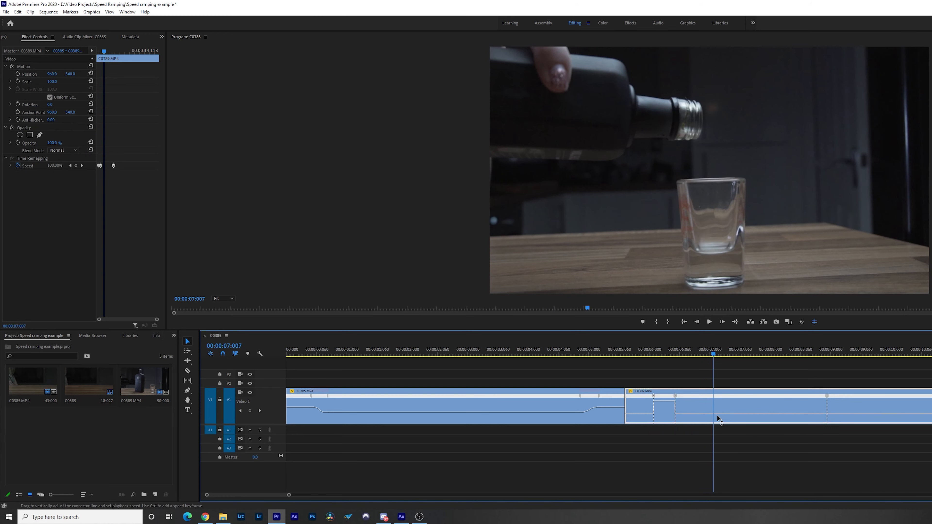
Step: Slow the section between the second and third keyframes of C0389.MP4 to 20% and preview the speed change
left_click_drag(741, 414, 742, 416)
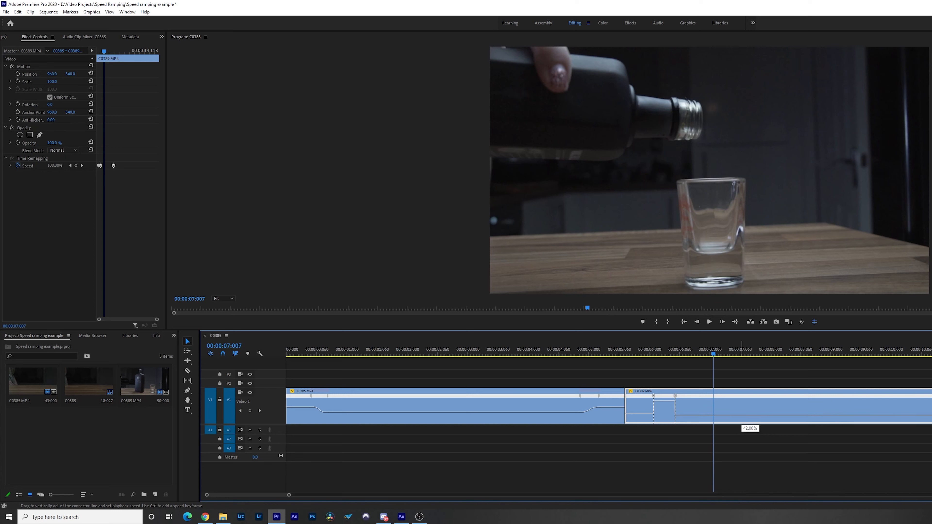
left_click_drag(741, 415, 741, 416)
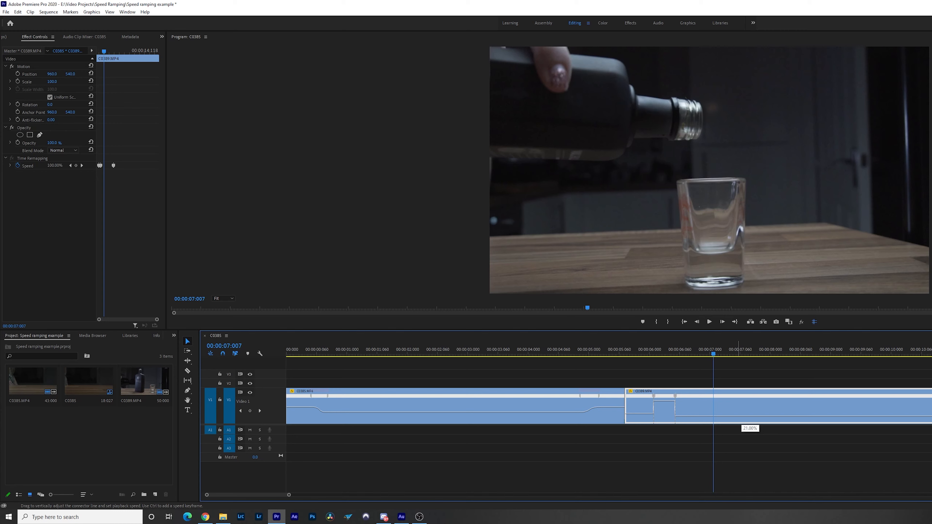
left_click_drag(742, 416, 741, 417)
left_click(637, 354)
key("space")
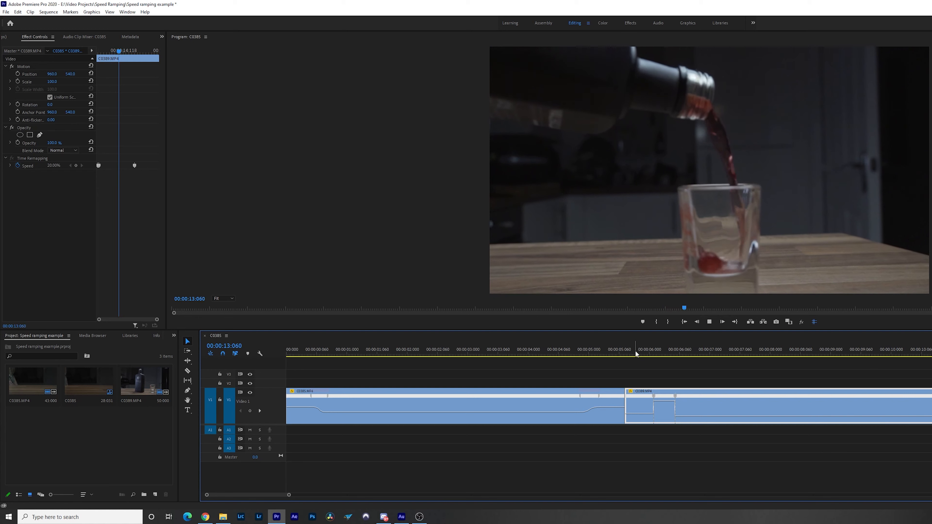
key("space")
Step: Split the first two speed keyframes of C0389.MP4 into short gradual ramps into and out of the fast section
left_click_drag(387, 350, 202, 376)
left_click_drag(306, 496, 364, 495)
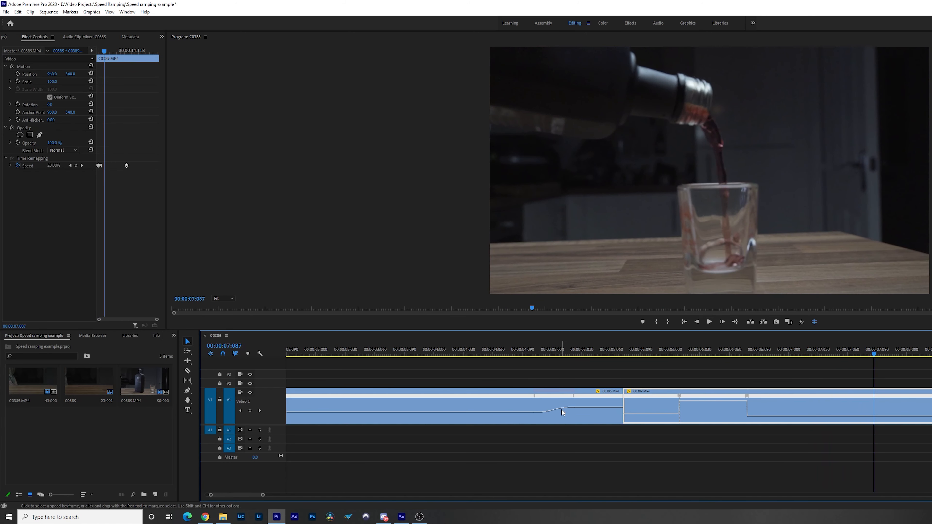
left_click(656, 351)
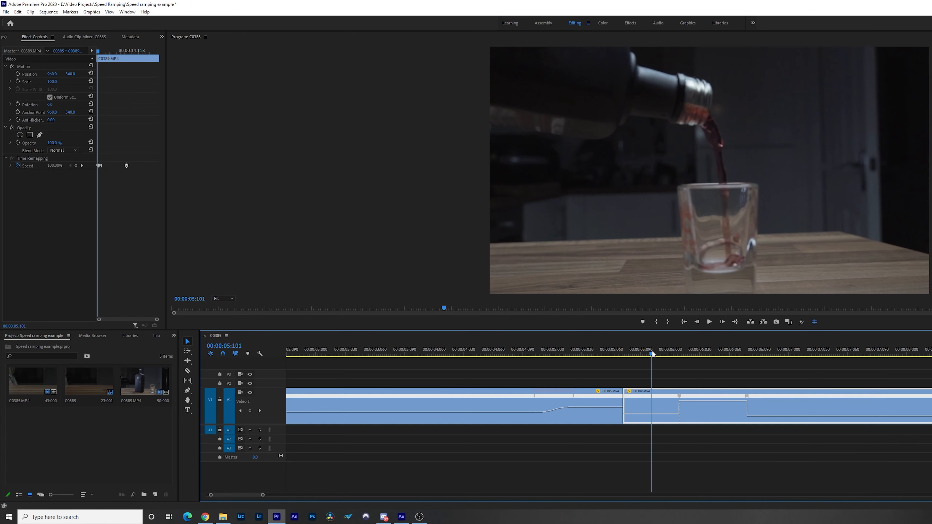
left_click_drag(683, 399, 689, 398)
left_click_drag(753, 400, 759, 402)
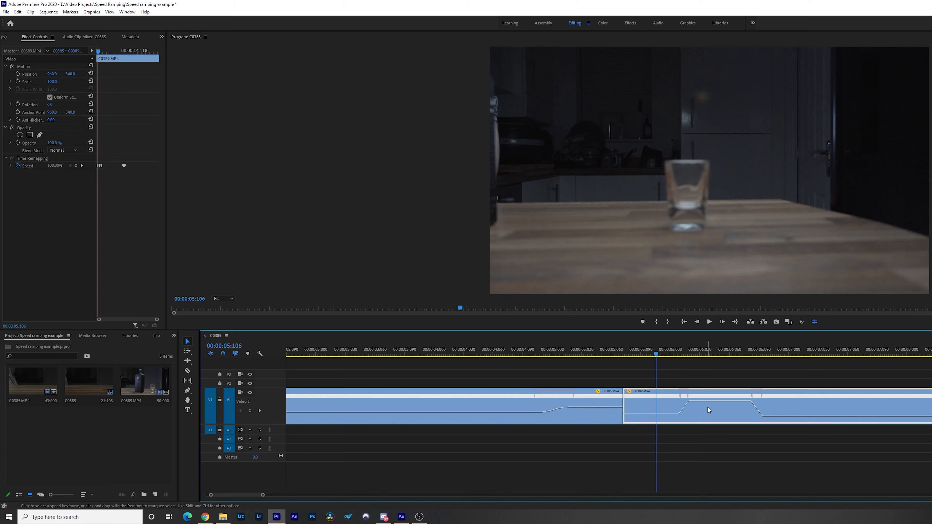
Step: Ease both speed ramps around the fast section of C0389.MP4 into smooth curves and play the section several times
left_click(686, 396)
left_click(772, 409)
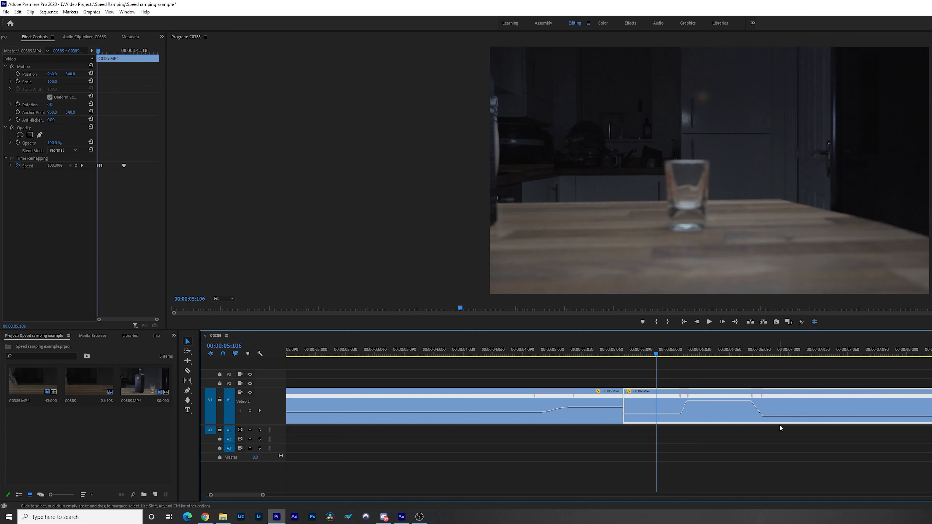
left_click(755, 397)
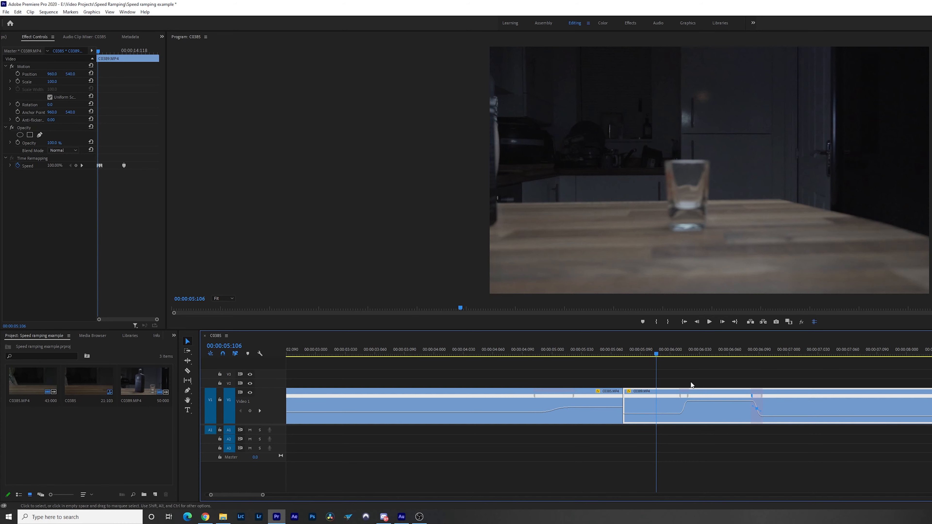
left_click(633, 355)
key("space")
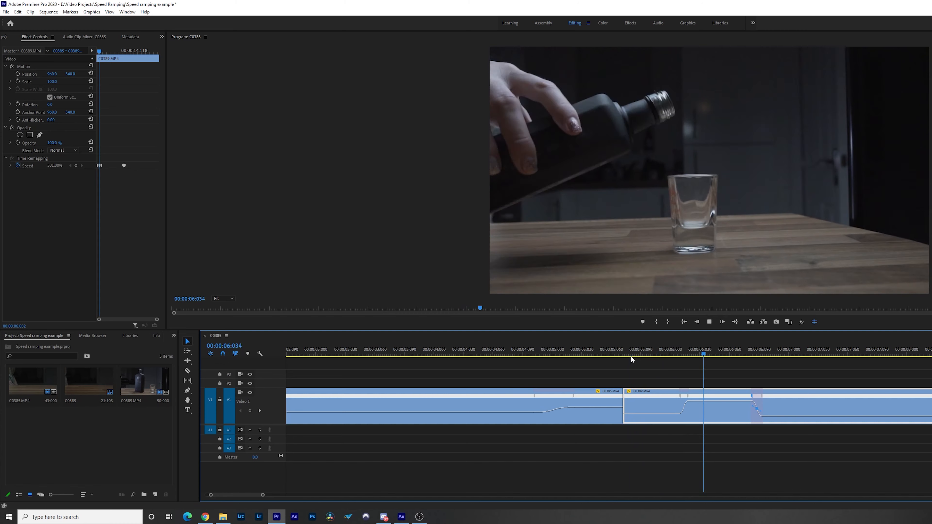
key("space")
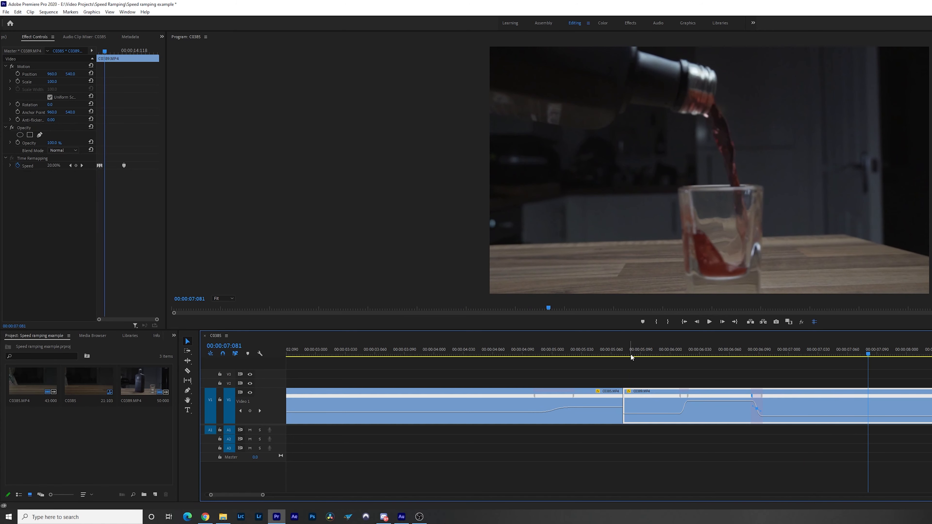
left_click(631, 354)
key("space")
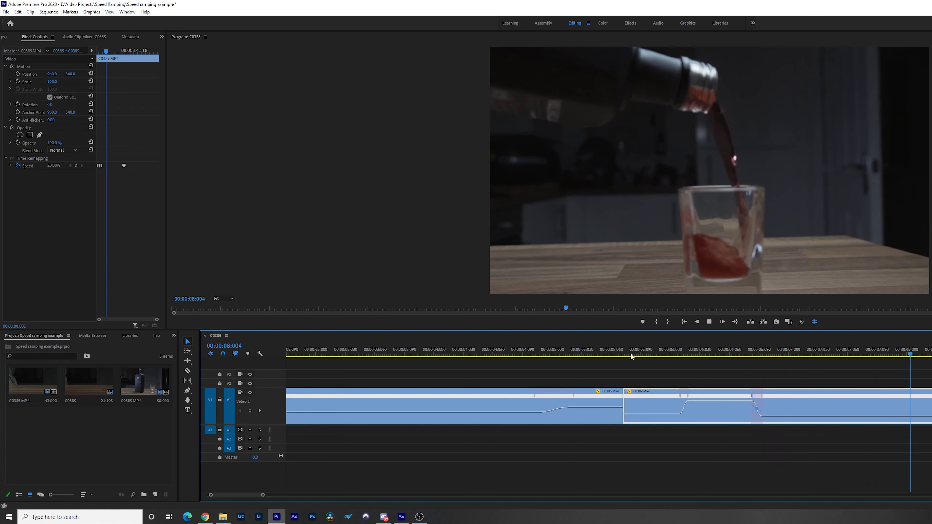
left_click(630, 355)
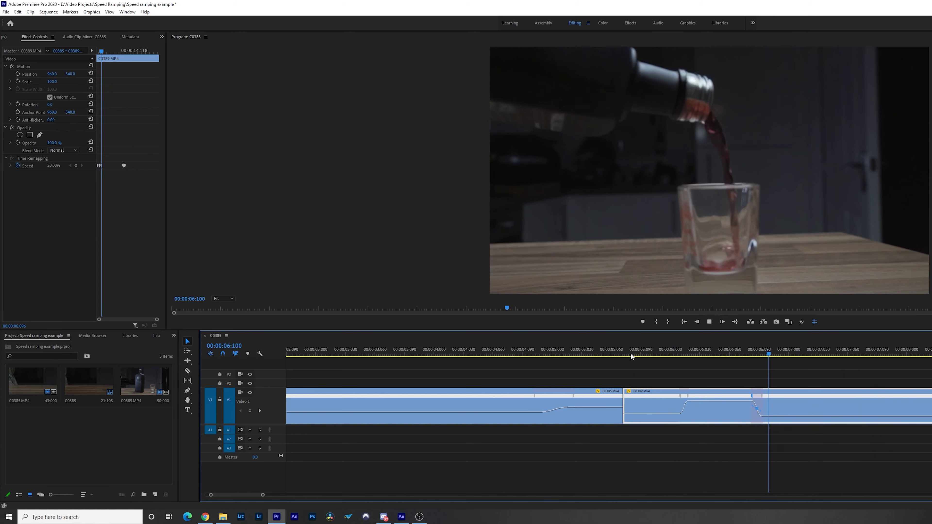
key("space")
Step: Lower the speed of the fast section of C0389.MP4 slightly and replay from just before the first ramp
left_click_drag(714, 399, 714, 405)
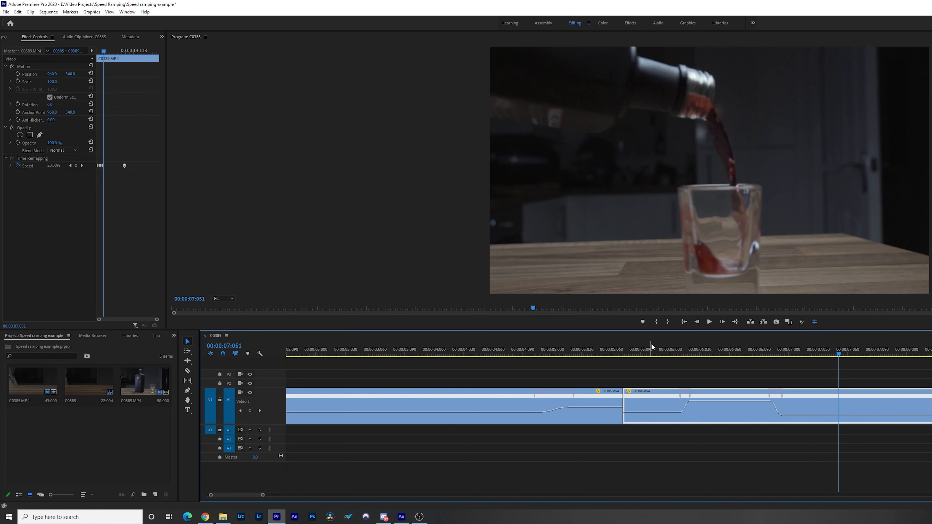
left_click(650, 353)
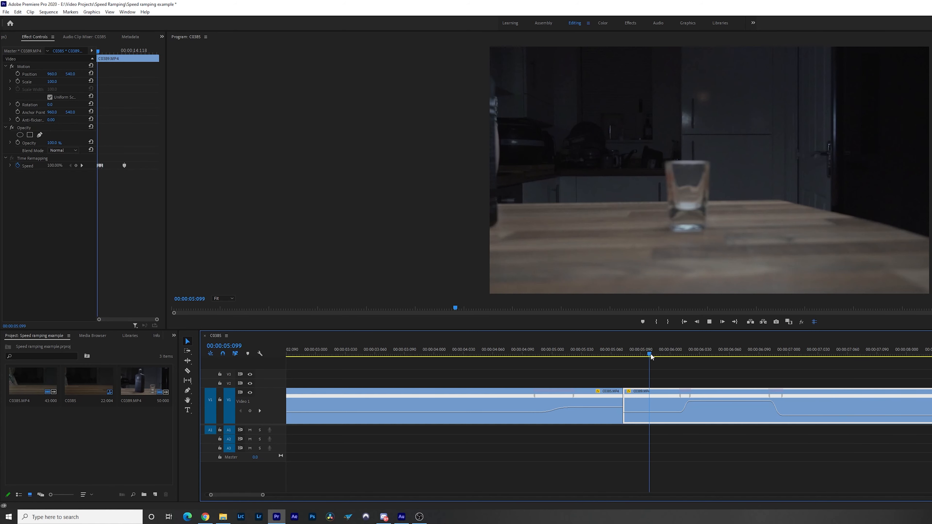